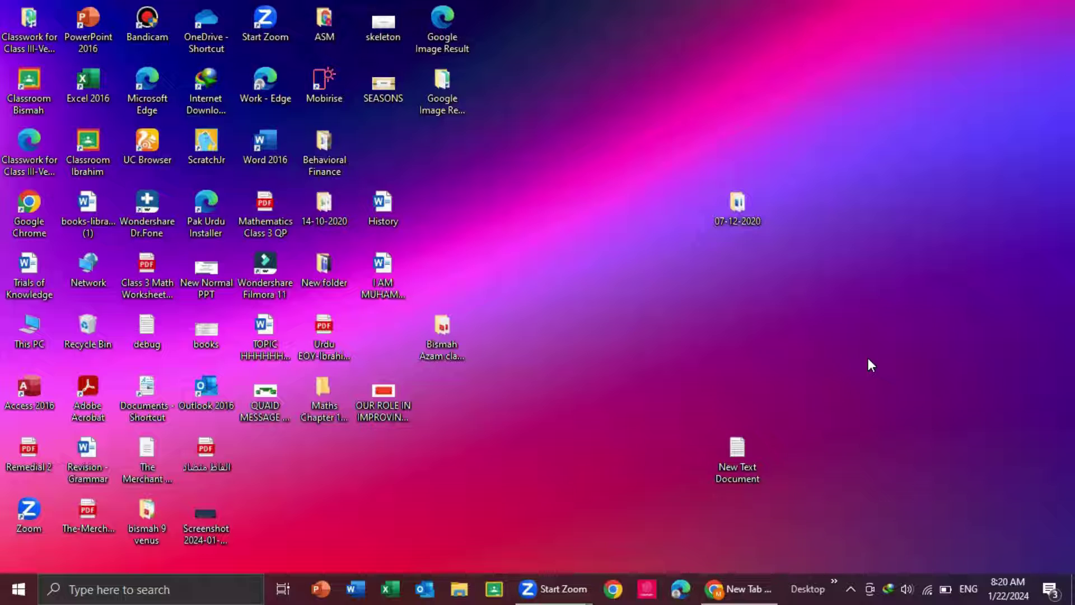
Step: Bring Chrome back up and rerun the recent Google search for 'nvivo trial'
click(740, 582)
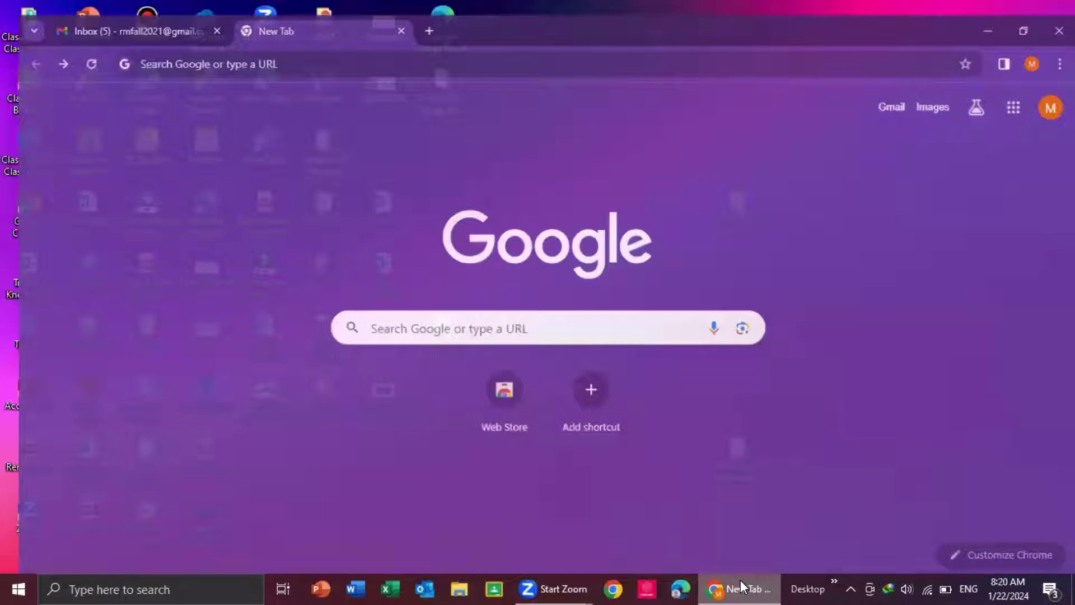
click(494, 311)
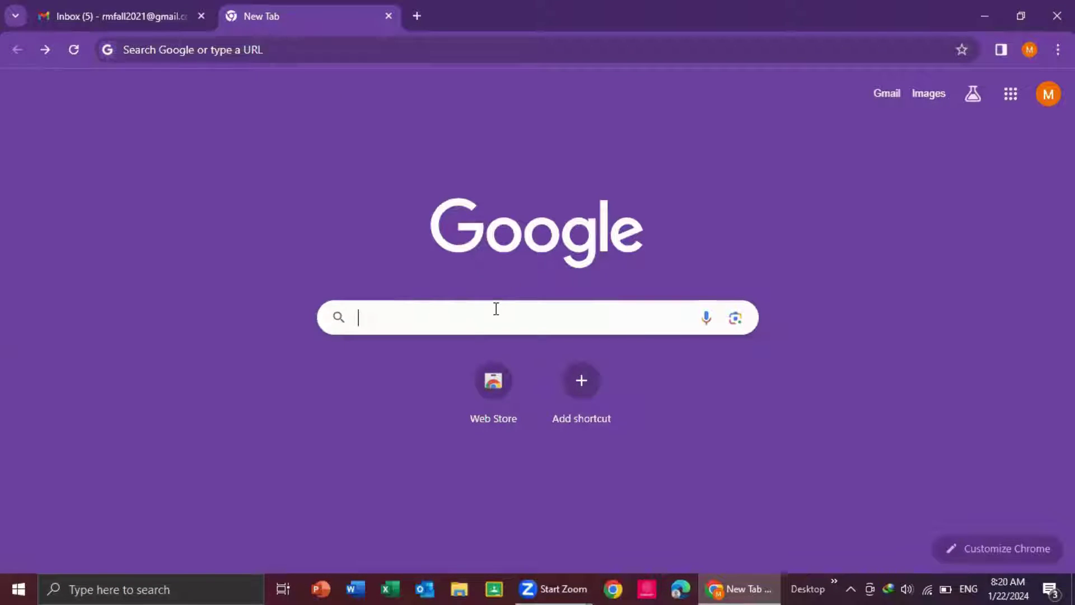
click(427, 350)
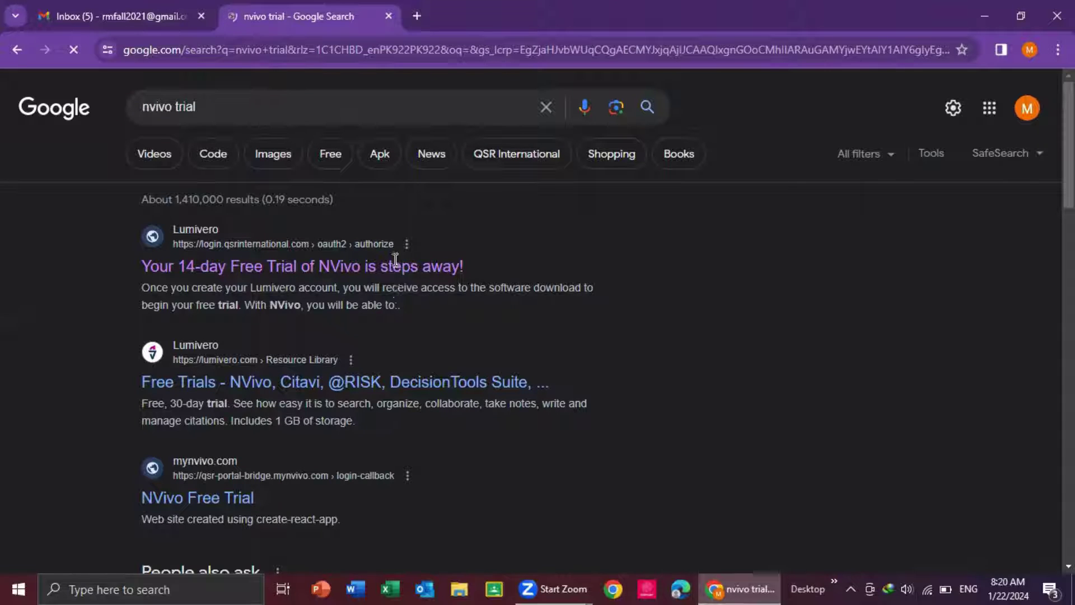
Step: Open the NVivo 14-day free trial sign-up page, accept cookies, and enter the user's first and last name
click(365, 263)
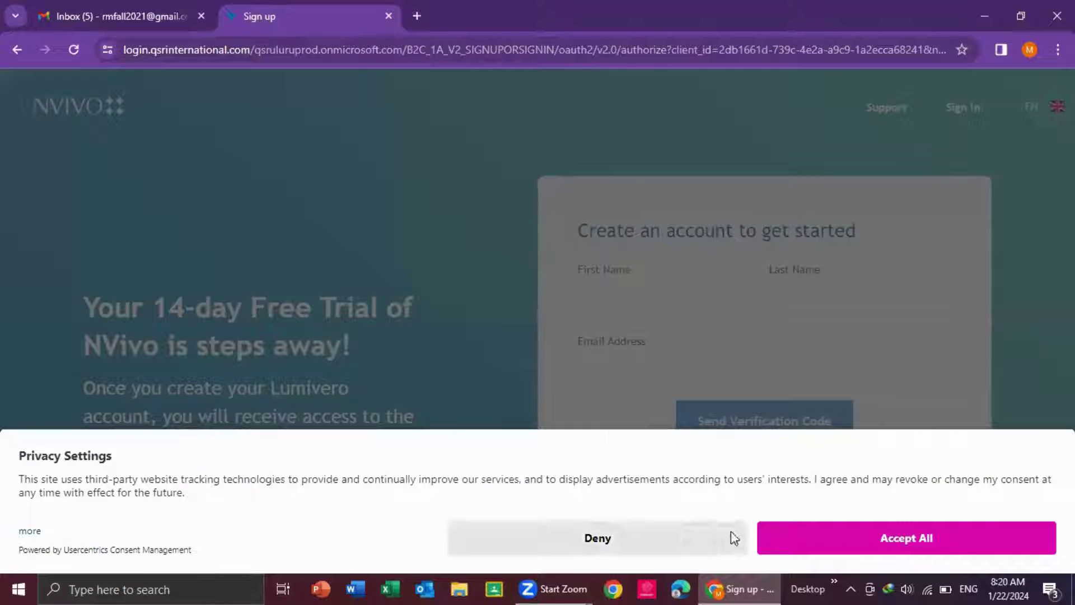
click(781, 541)
click(675, 291)
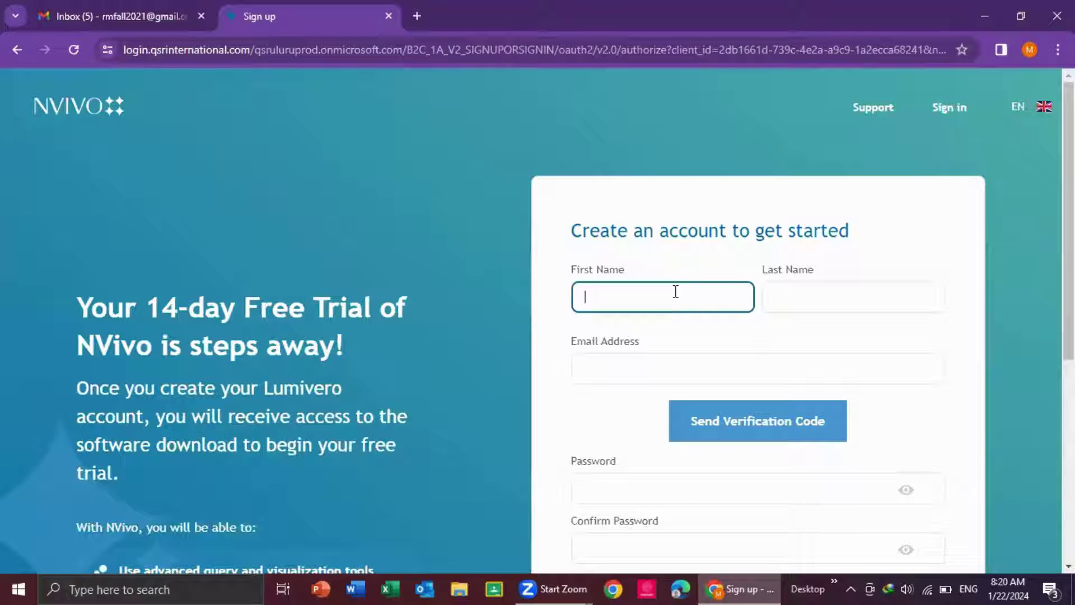
key(Tab)
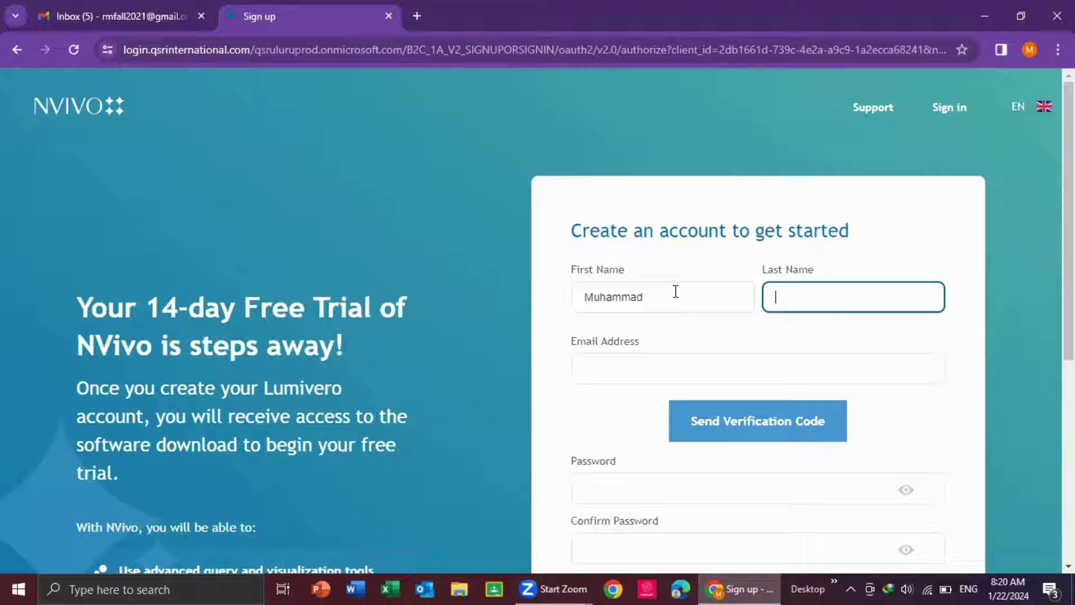
Step: Paste the user's e-mail address into the form and request a verification code
click(635, 376)
key(ctrl+v)
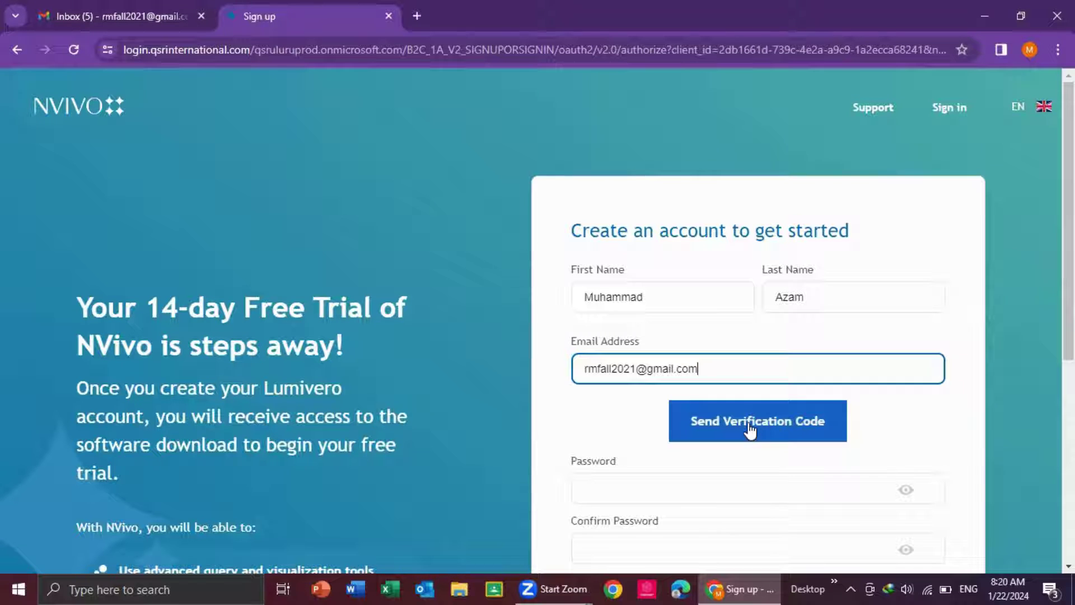
click(725, 425)
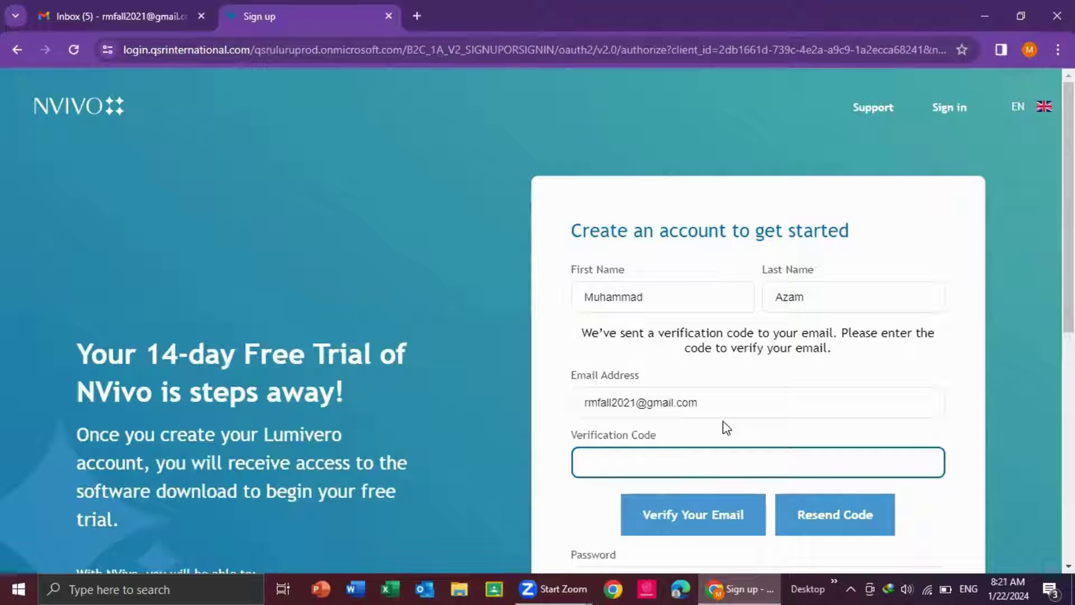
Step: Open the QSR International verification email in Gmail and copy its verification code
click(117, 15)
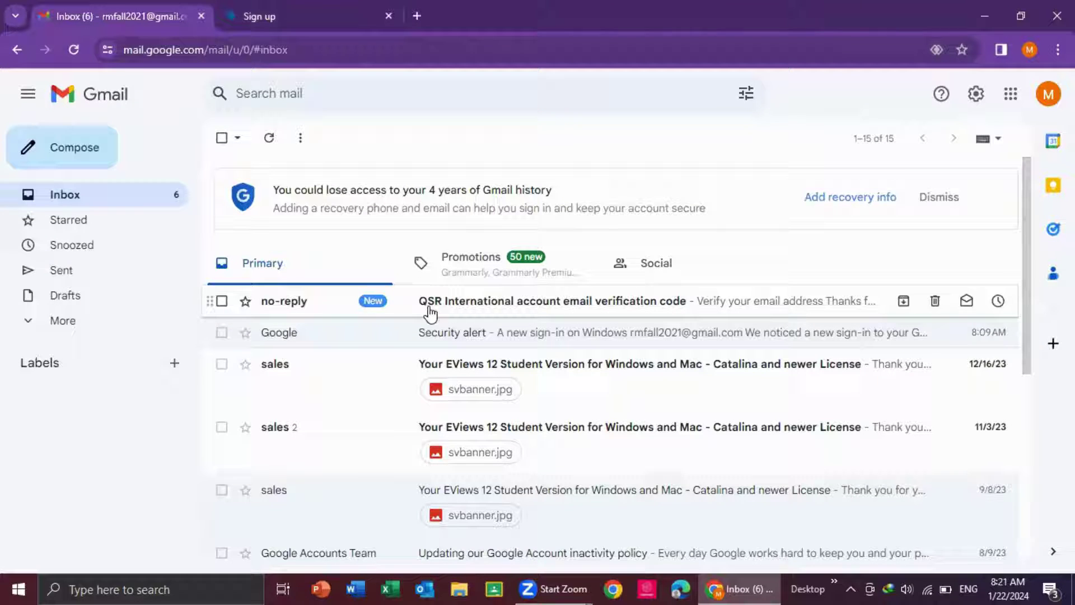
click(559, 300)
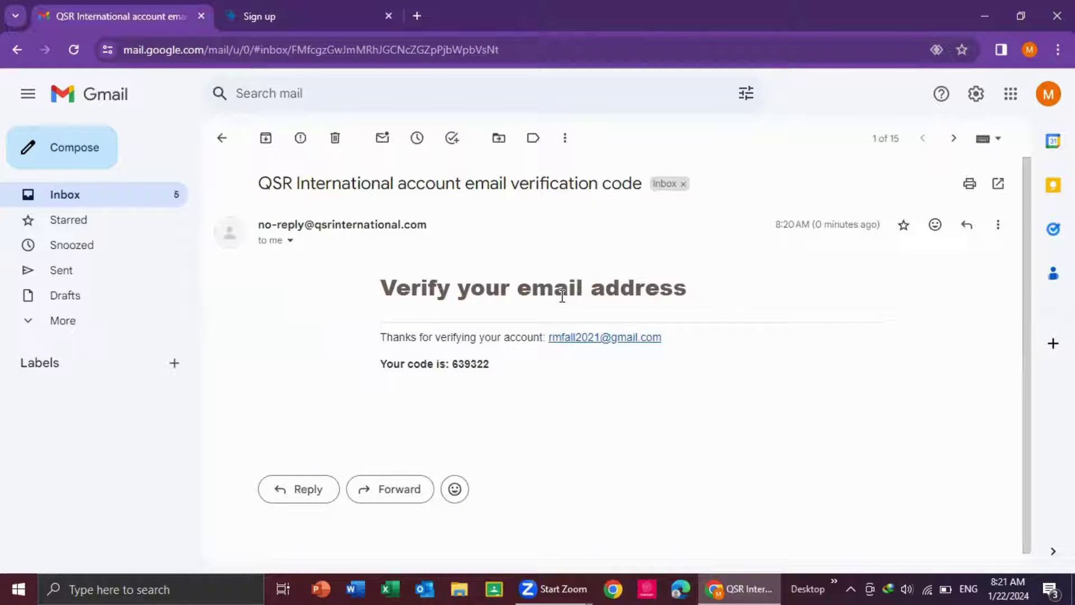
double_click(470, 363)
right_click(469, 361)
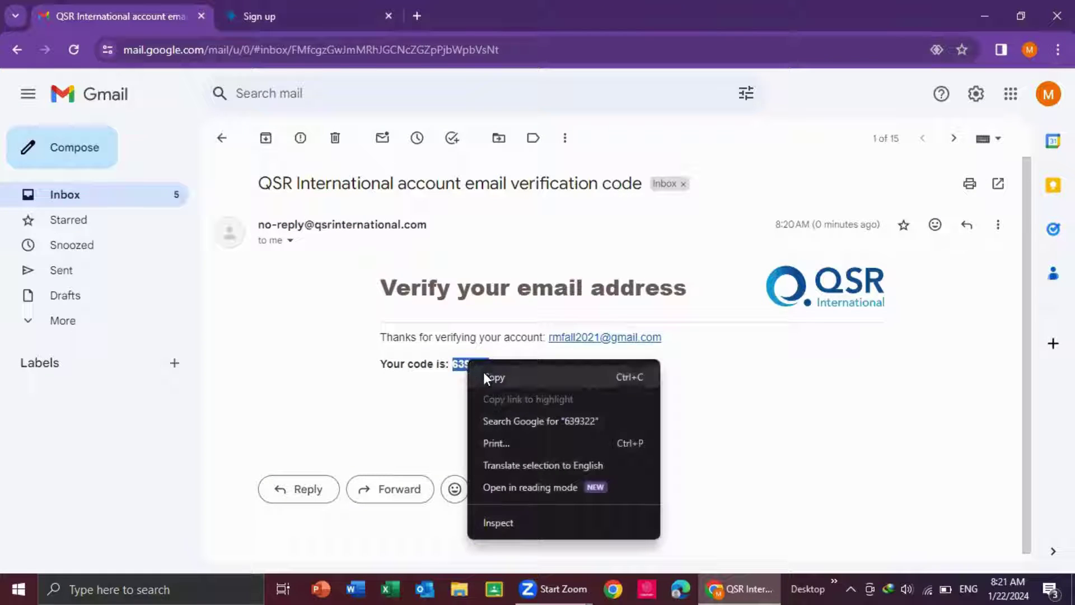
click(488, 377)
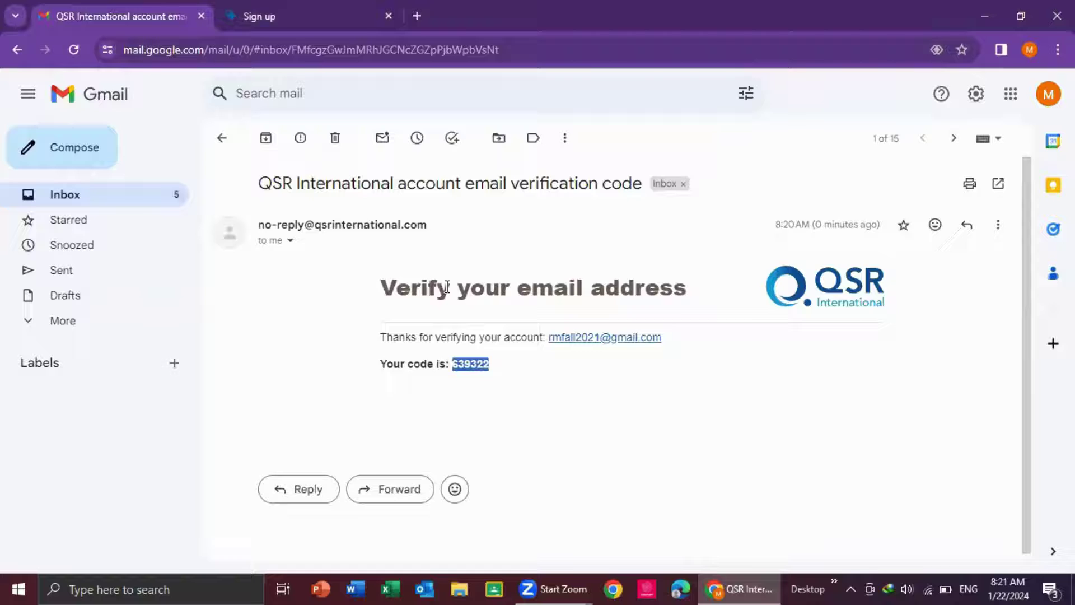
Step: Paste the verification code into the NVivo sign-up form and verify the e-mail address
click(308, 2)
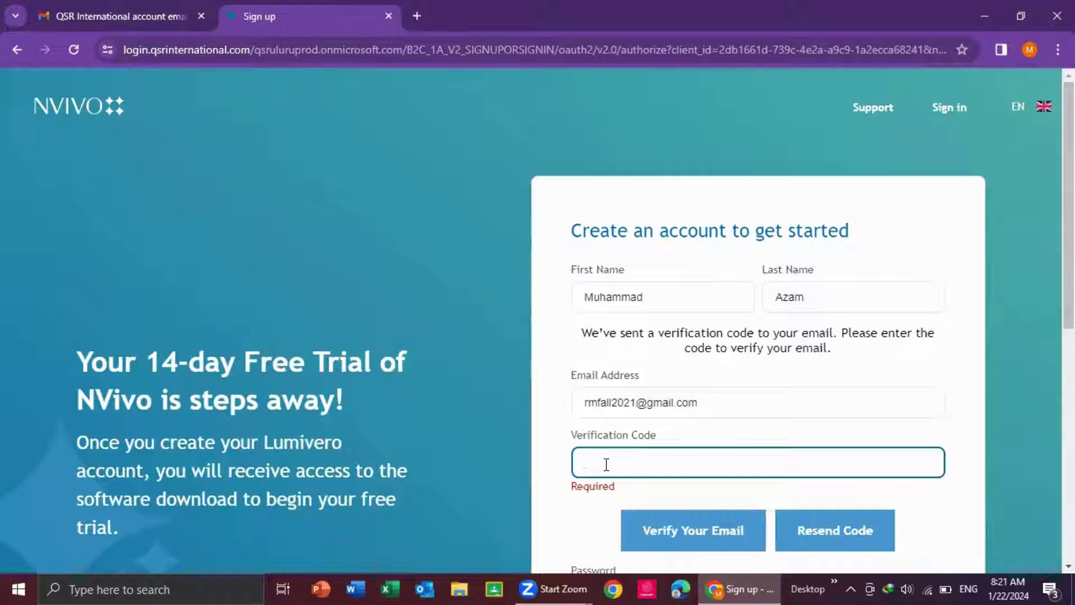
key(ctrl+v)
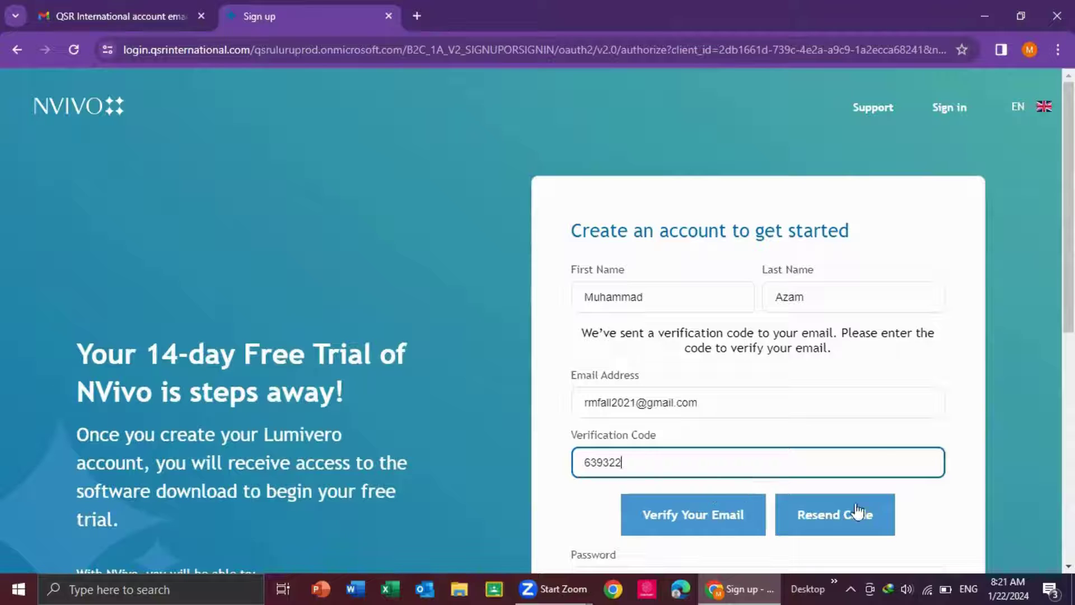
click(686, 519)
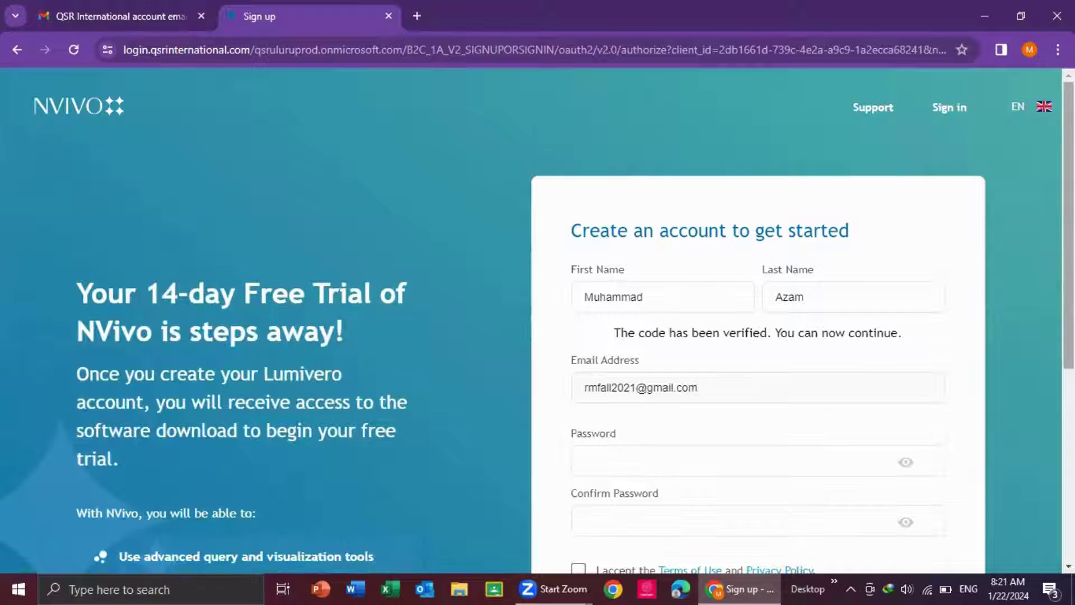
scroll(555, 328, down, 2)
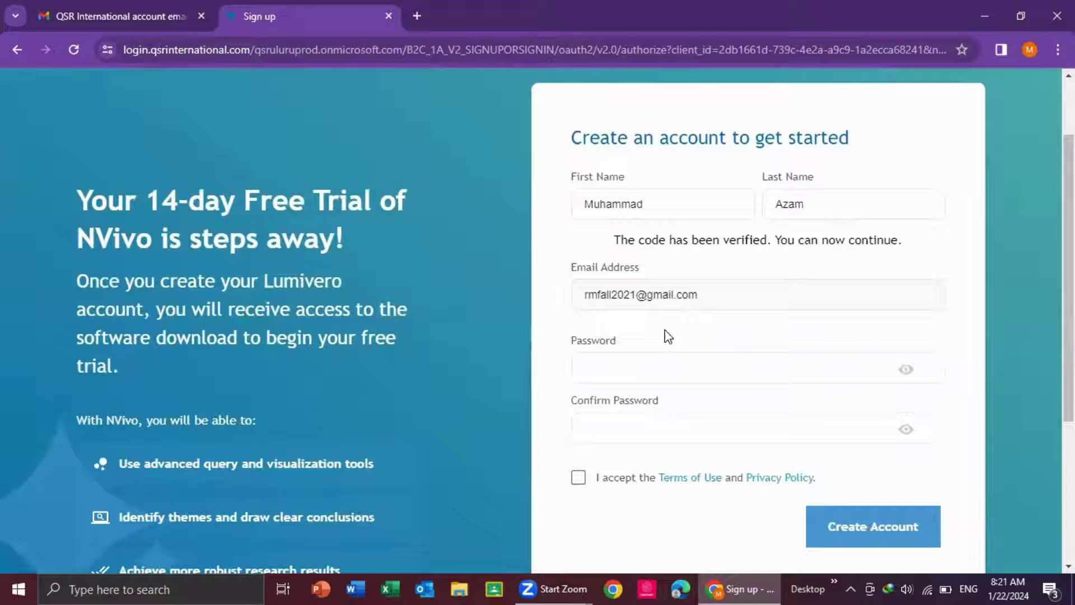
Step: Enter and confirm the account password, accept the Terms of Use, and create the Lumivero account
click(634, 366)
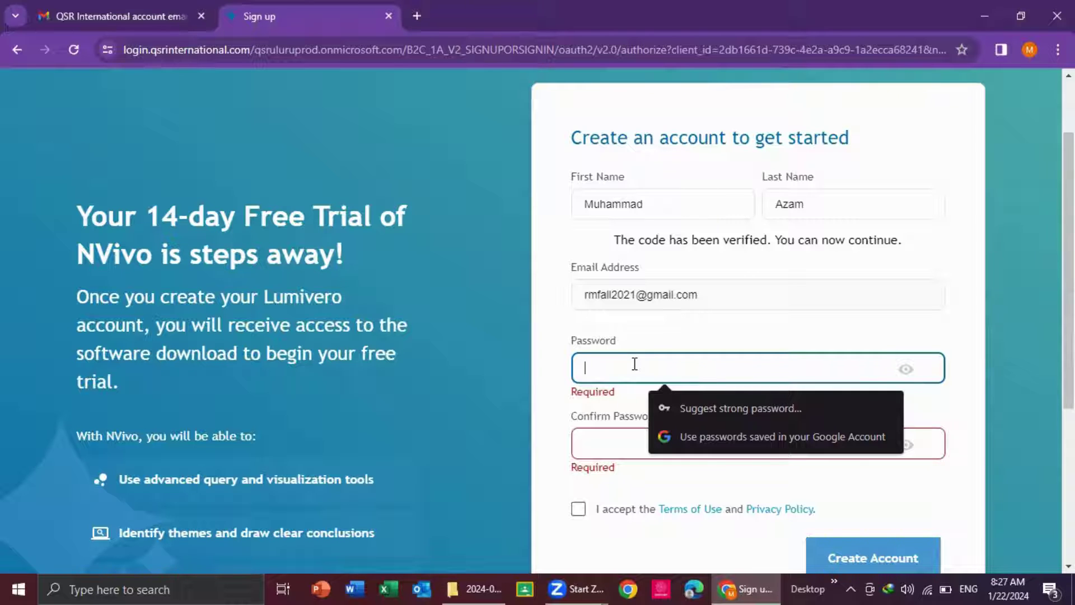
text(•)
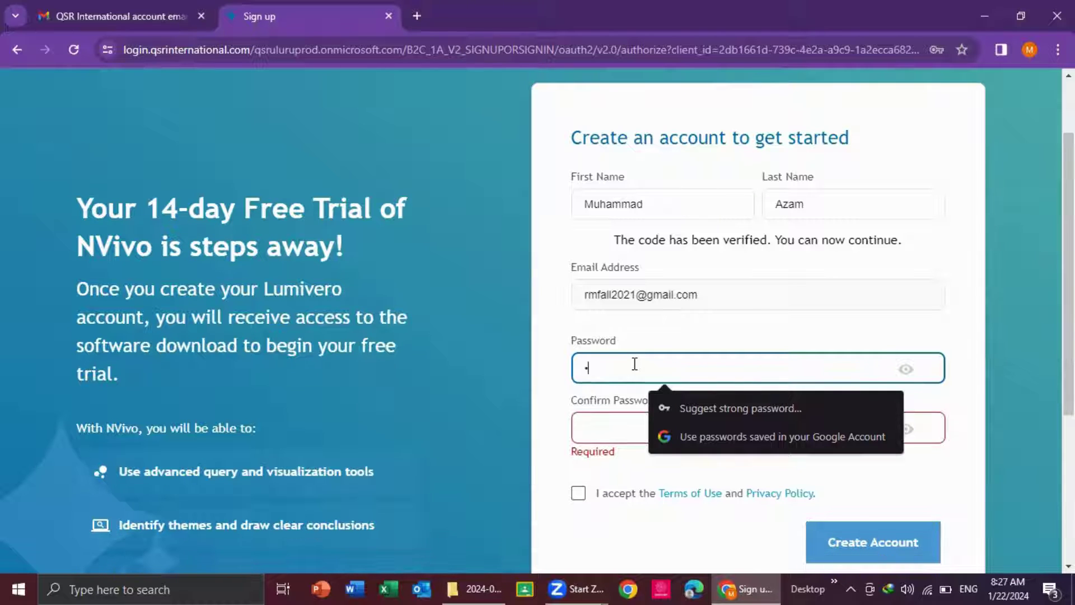
text(••••••••)
key(Tab)
text(•••••••••)
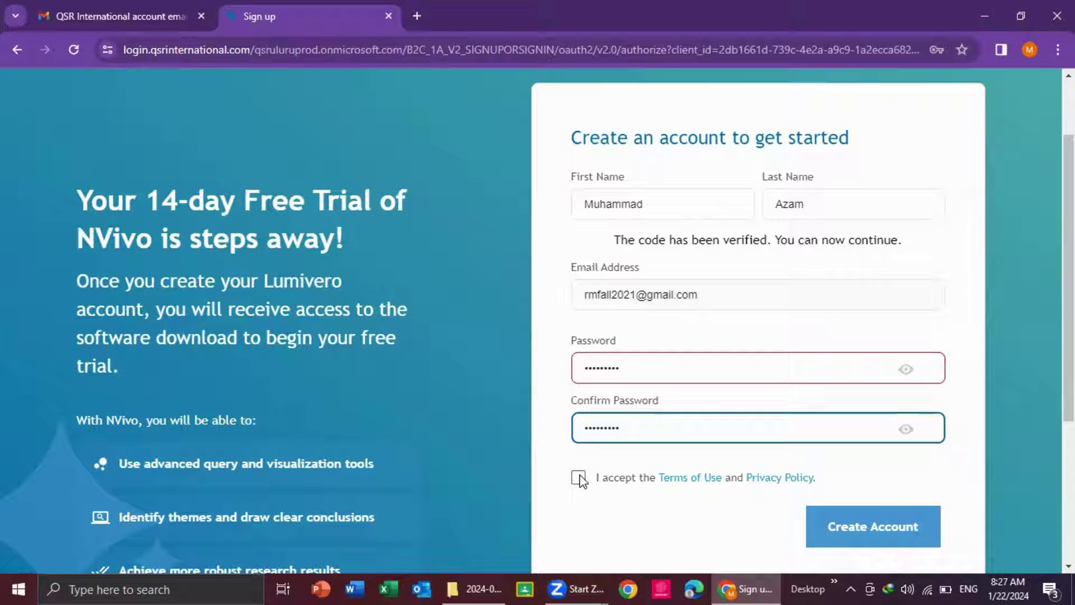
click(580, 476)
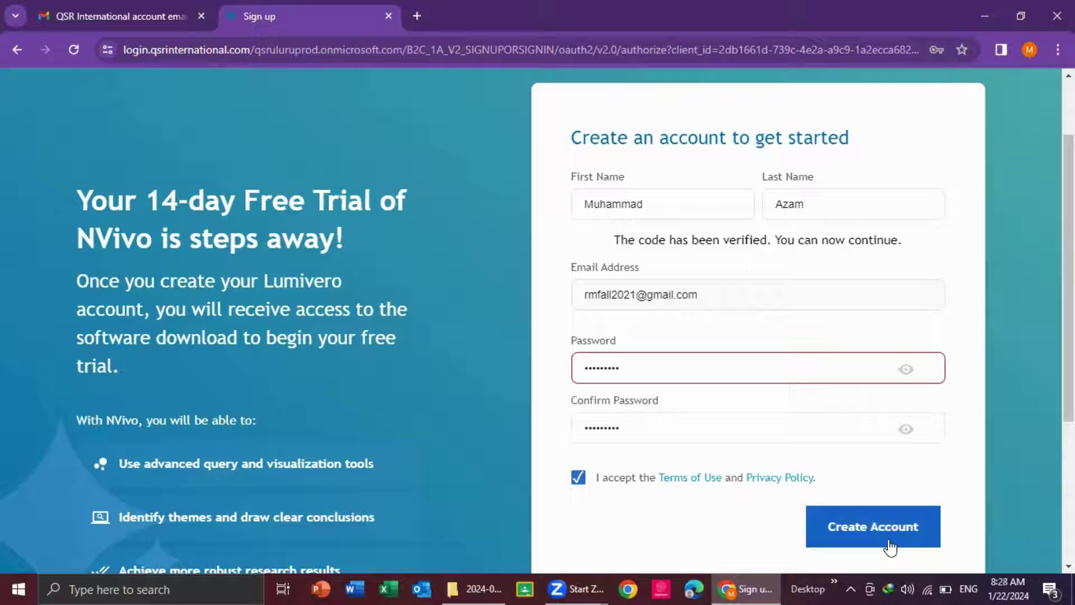
click(887, 524)
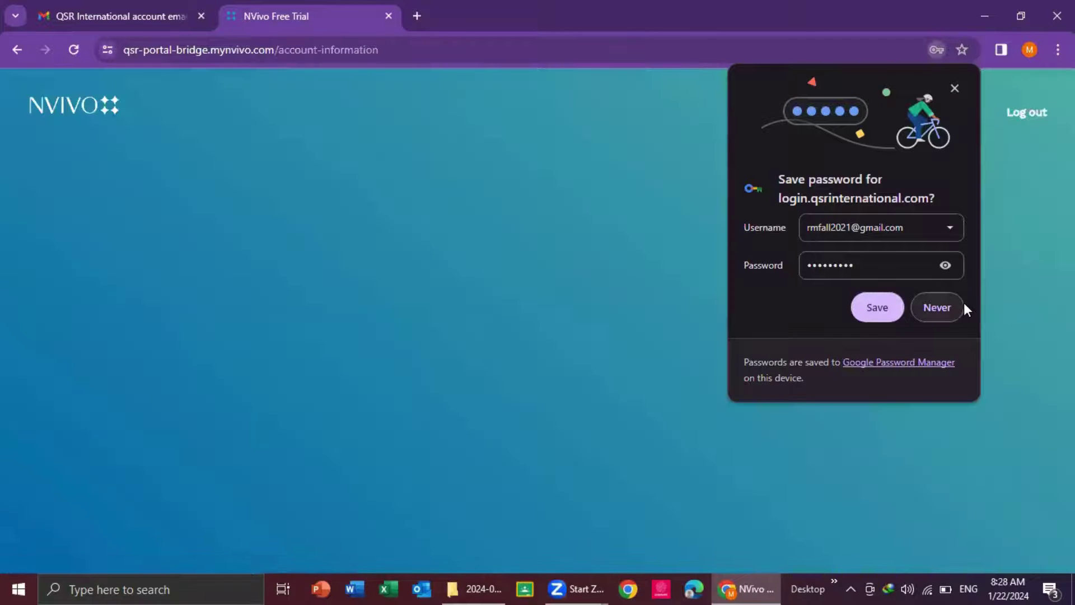
Step: Decline saving the password, set Industry to Academic, and tick the terms and NVivo-updates boxes
click(936, 306)
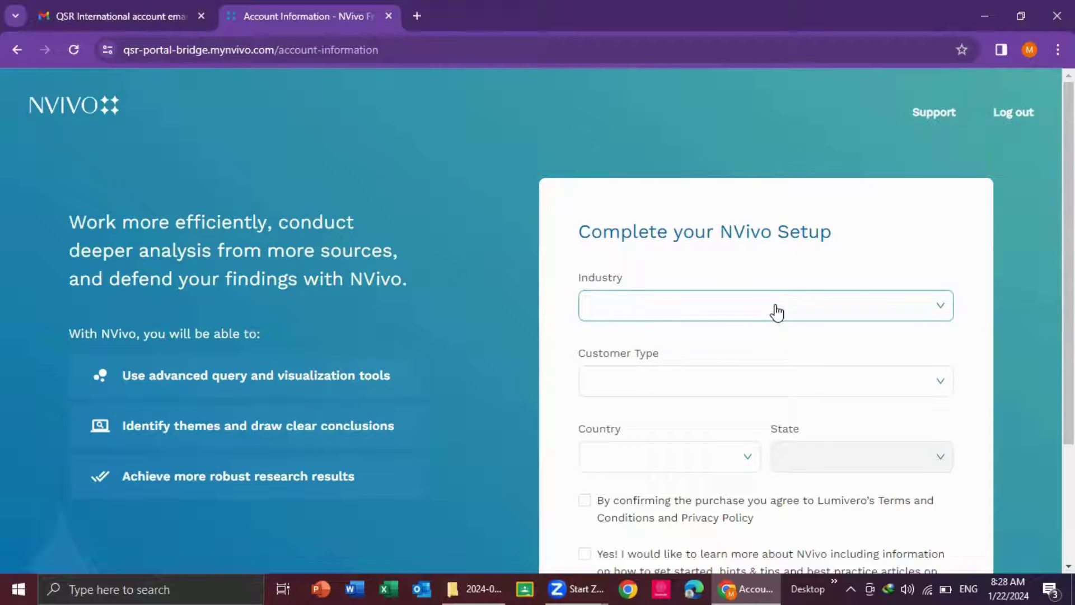
click(743, 319)
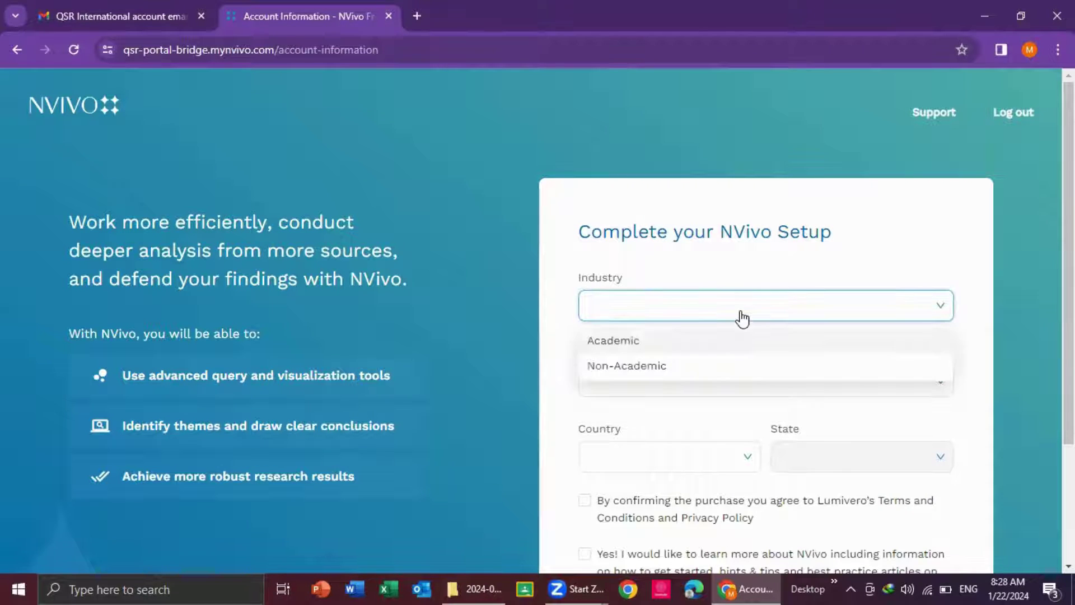
click(696, 339)
scroll(588, 457, down, 1)
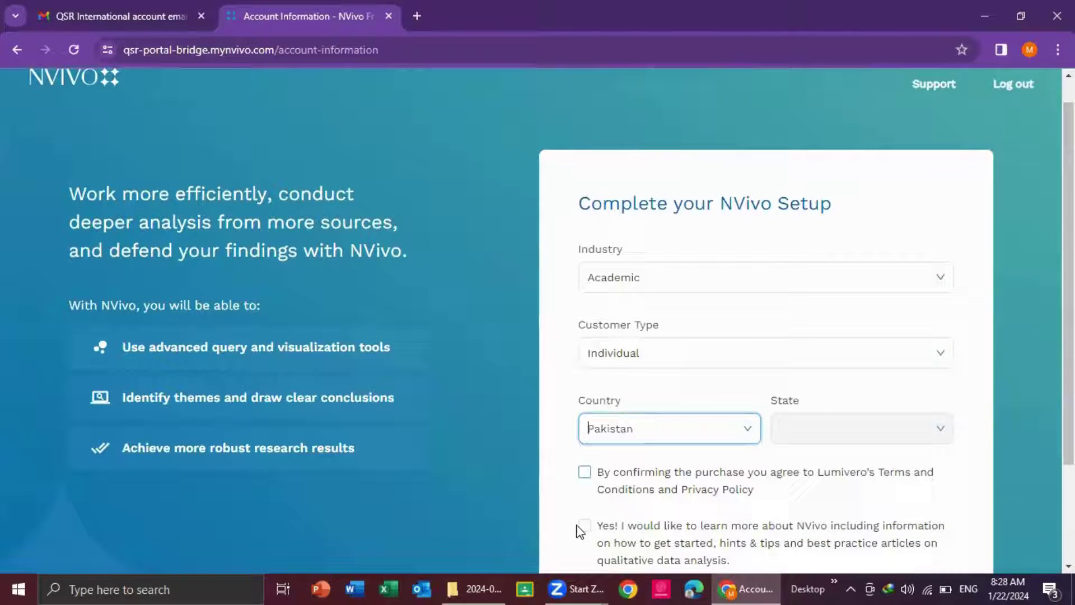
click(585, 472)
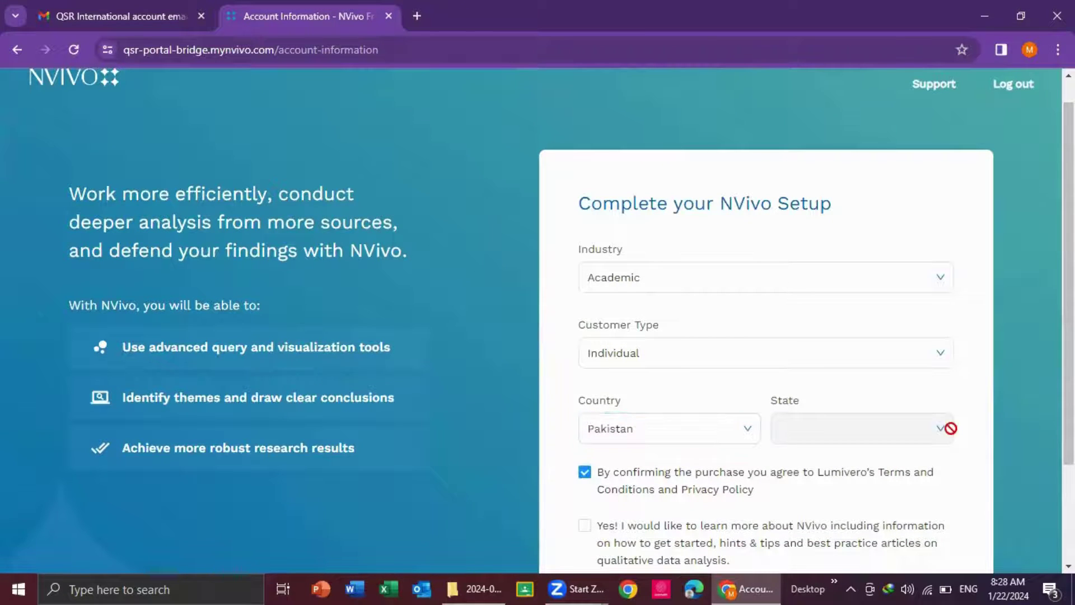
scroll(792, 489, down, 1)
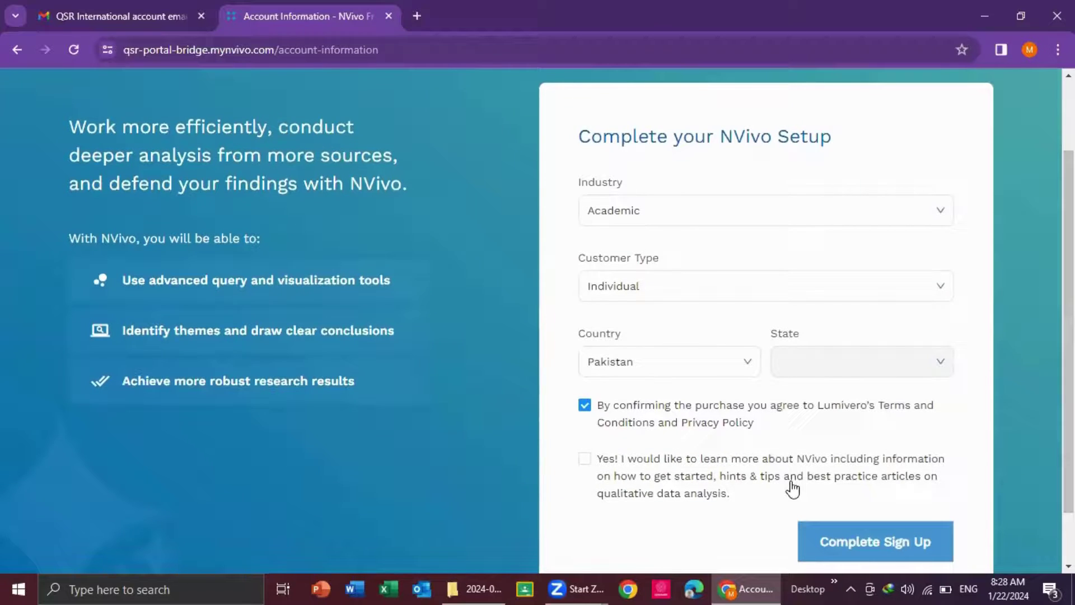
click(584, 458)
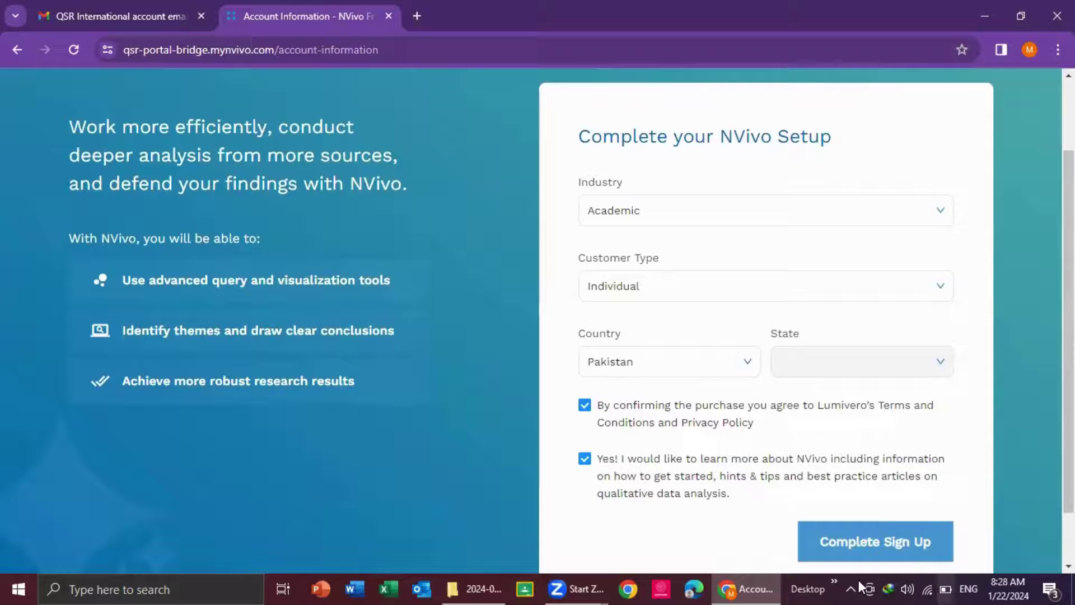
Step: Complete the NVivo sign-up, sign in to Lumivero, and open the NVivo product page
click(862, 547)
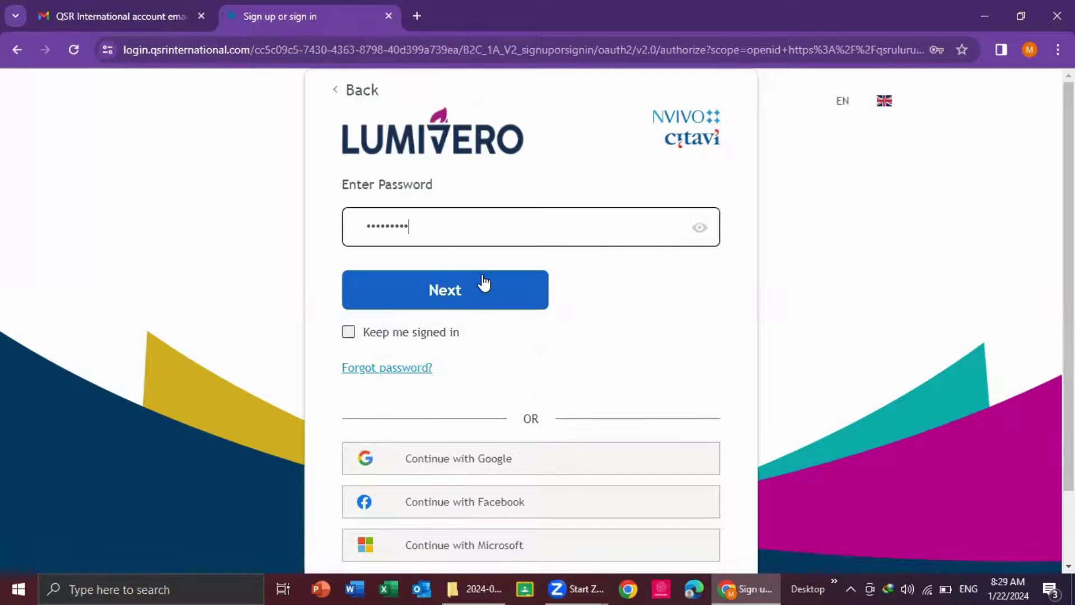
click(472, 291)
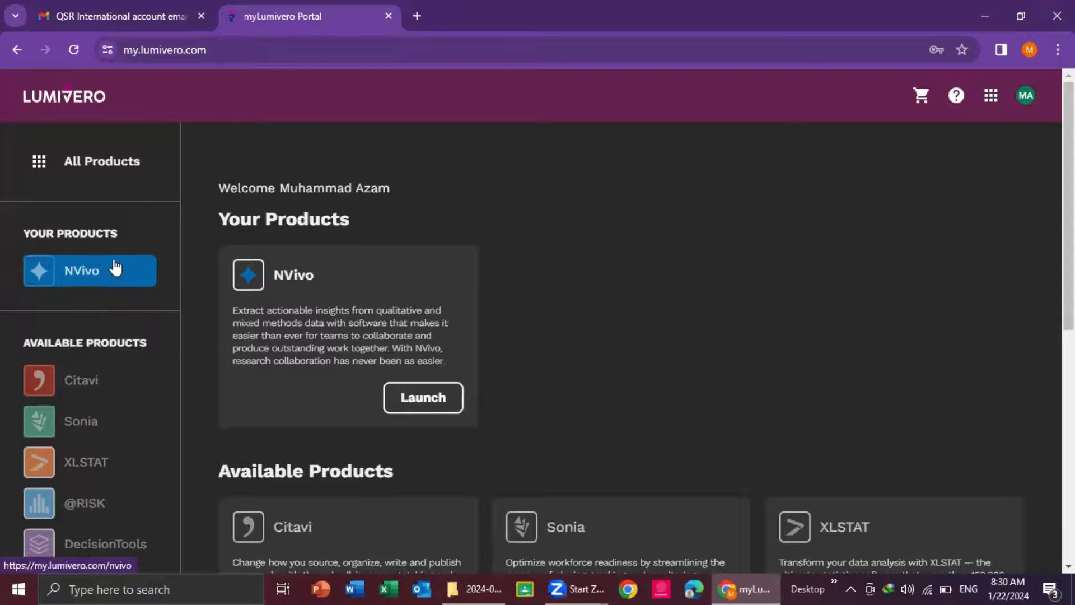
click(95, 260)
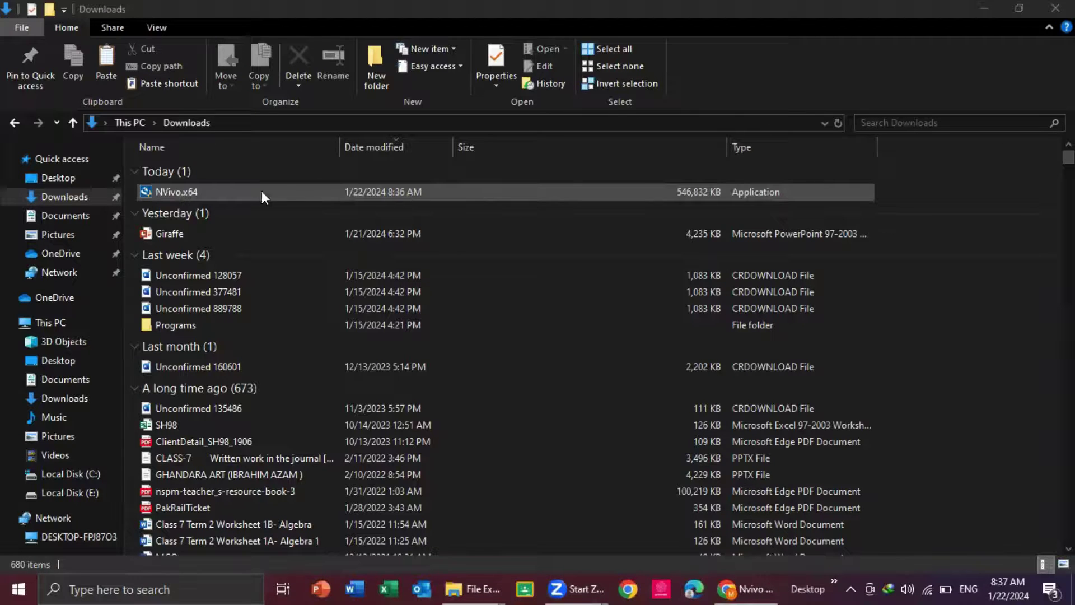
Step: Run the NVivo.x64 installer from the Downloads folder
double_click(175, 191)
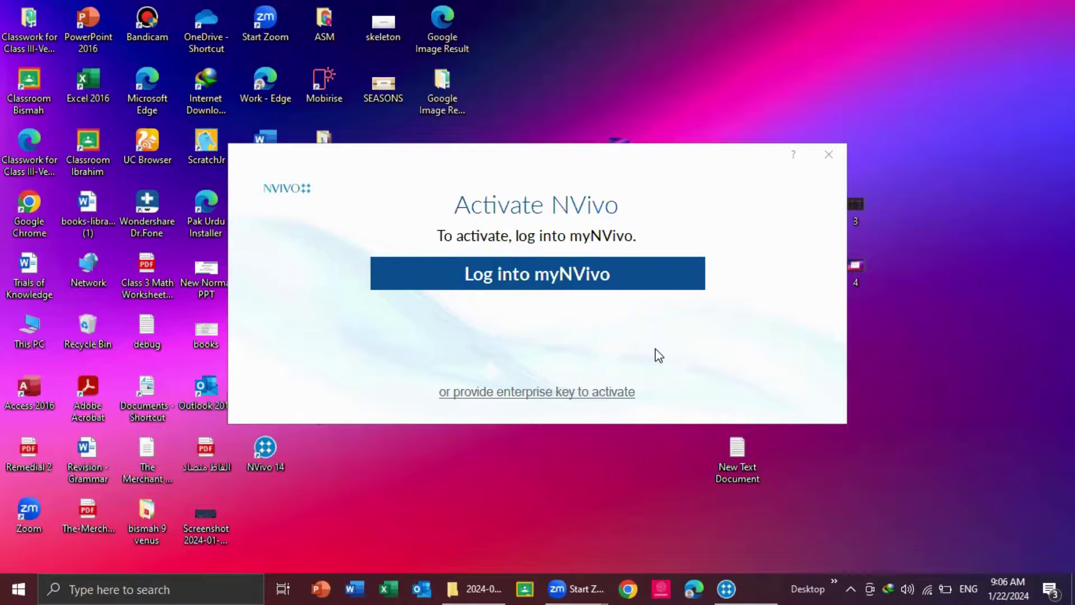
Step: Log into myNVivo to activate the trial license and confirm the activation message
click(506, 273)
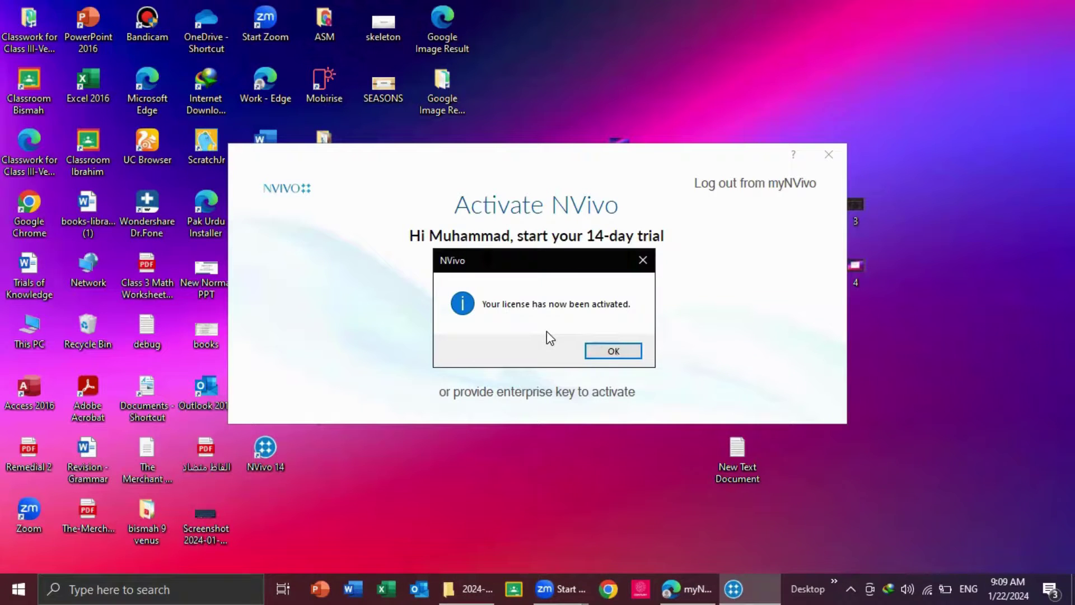
click(612, 351)
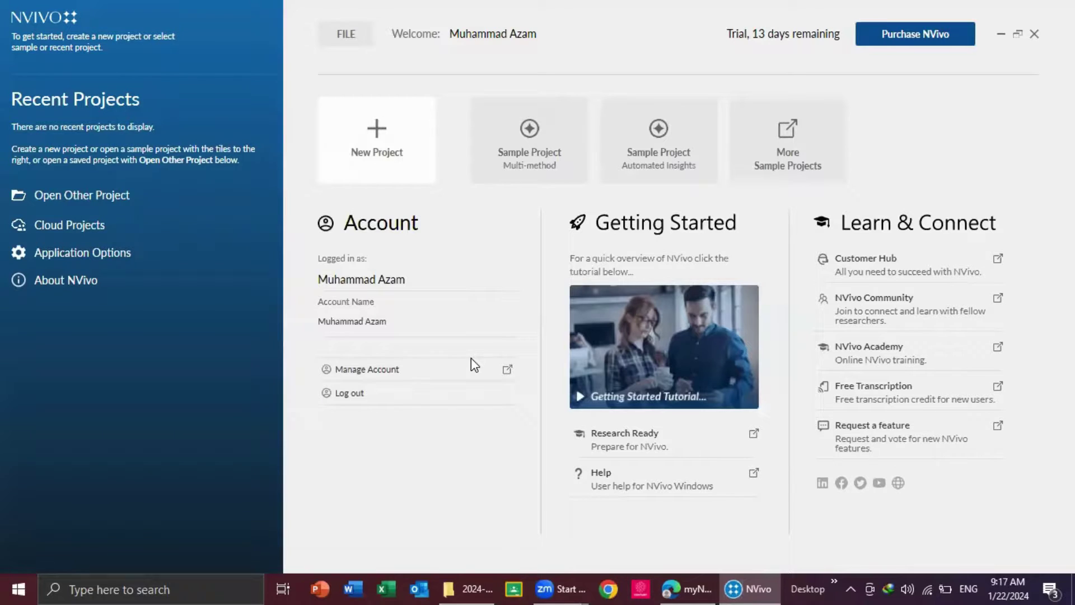